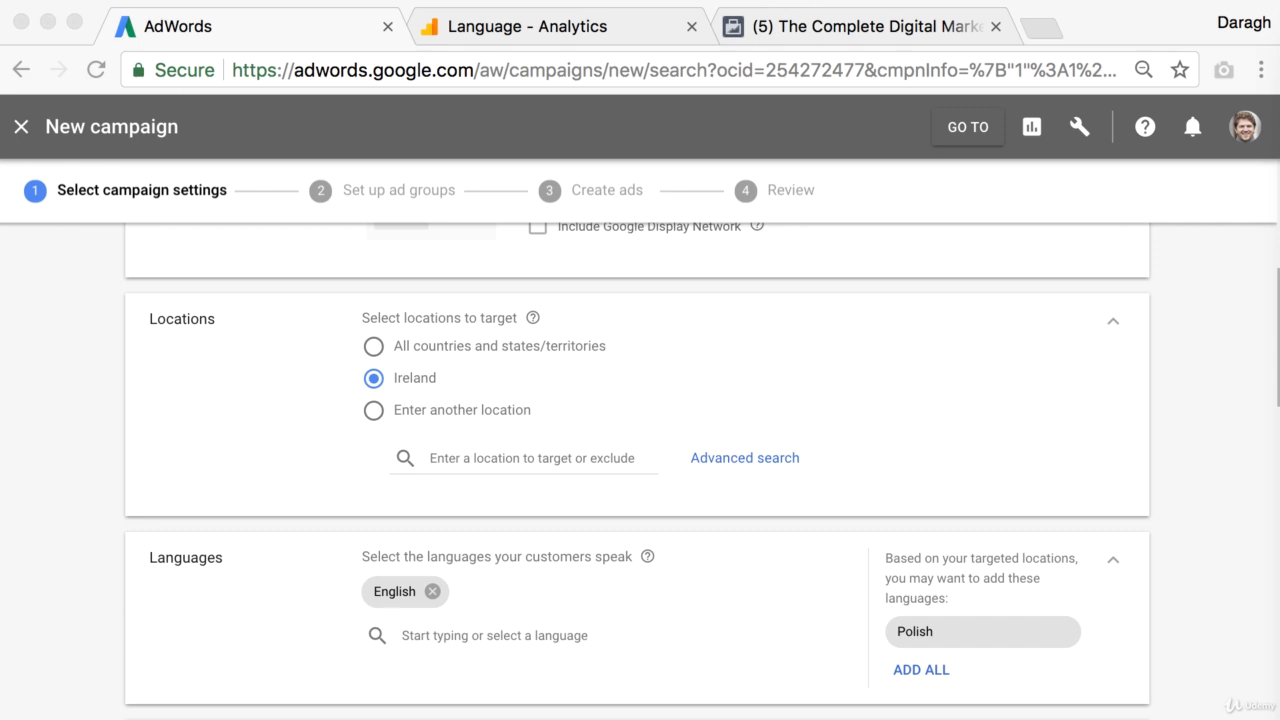
Step: Open the Analytics Location report under Geo and switch its primary dimension to City
left_click(570, 31)
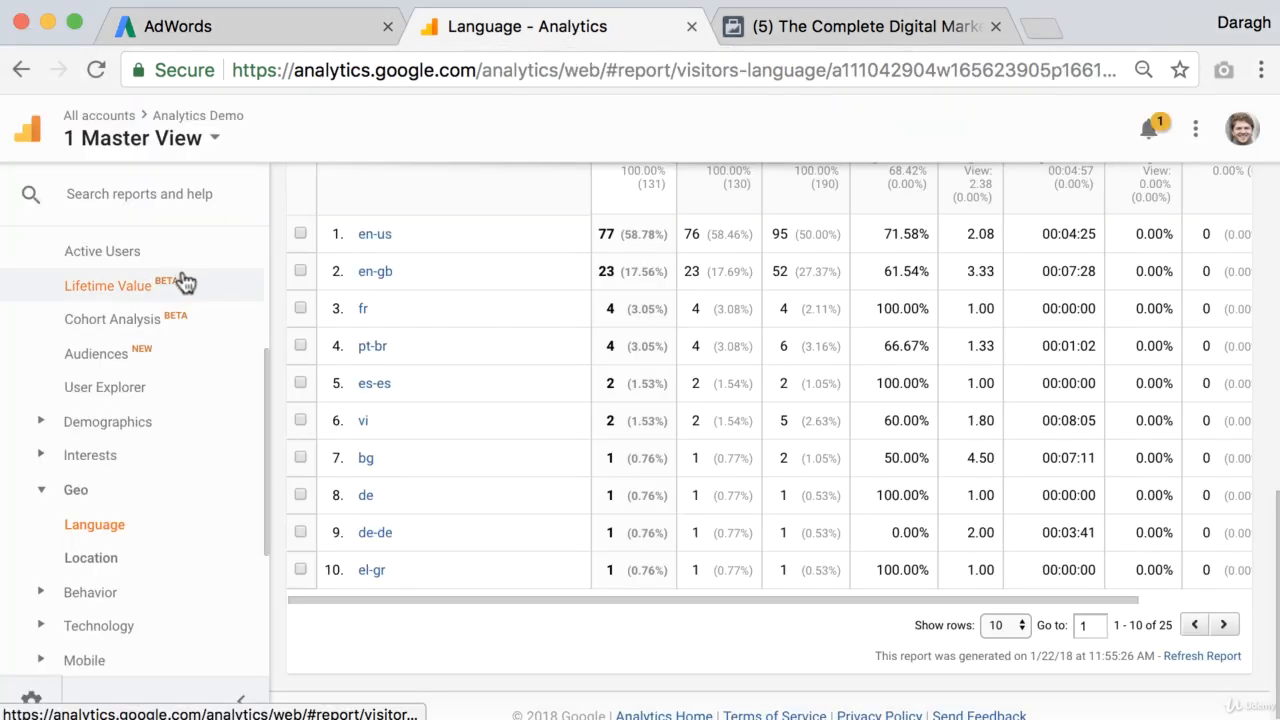
scroll(192, 305, "up", 3)
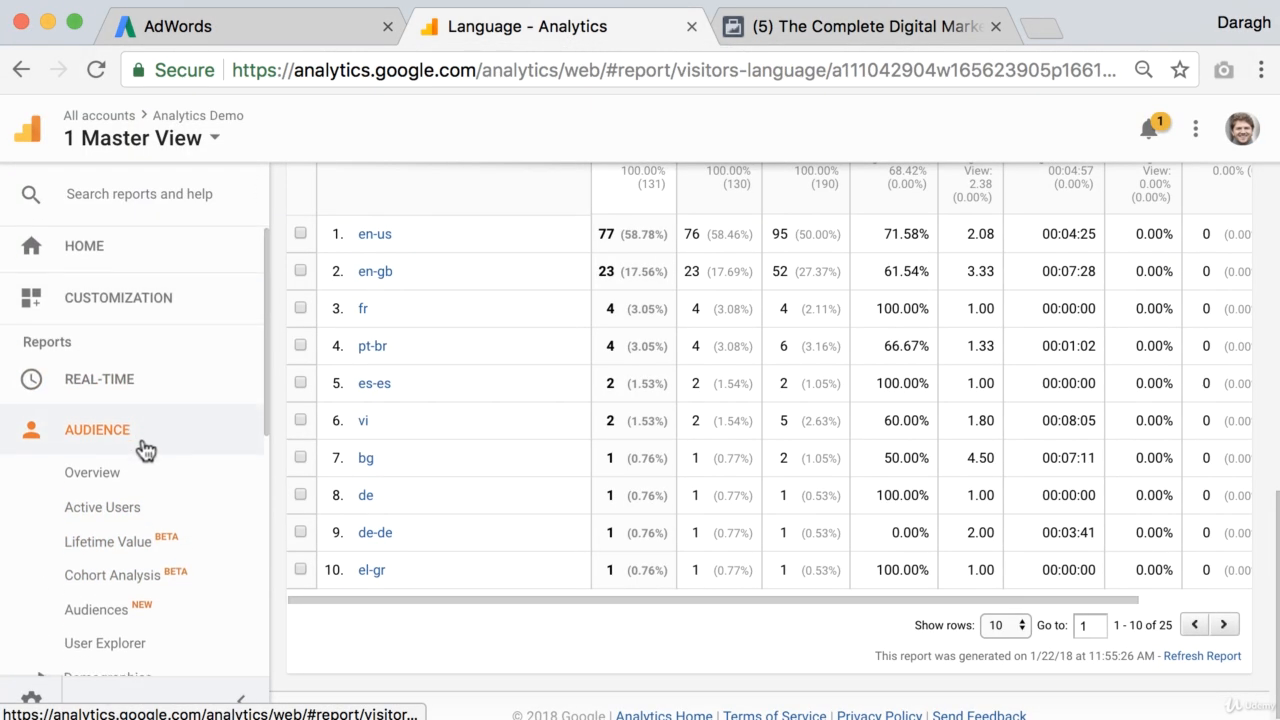
scroll(137, 449, "down", 3)
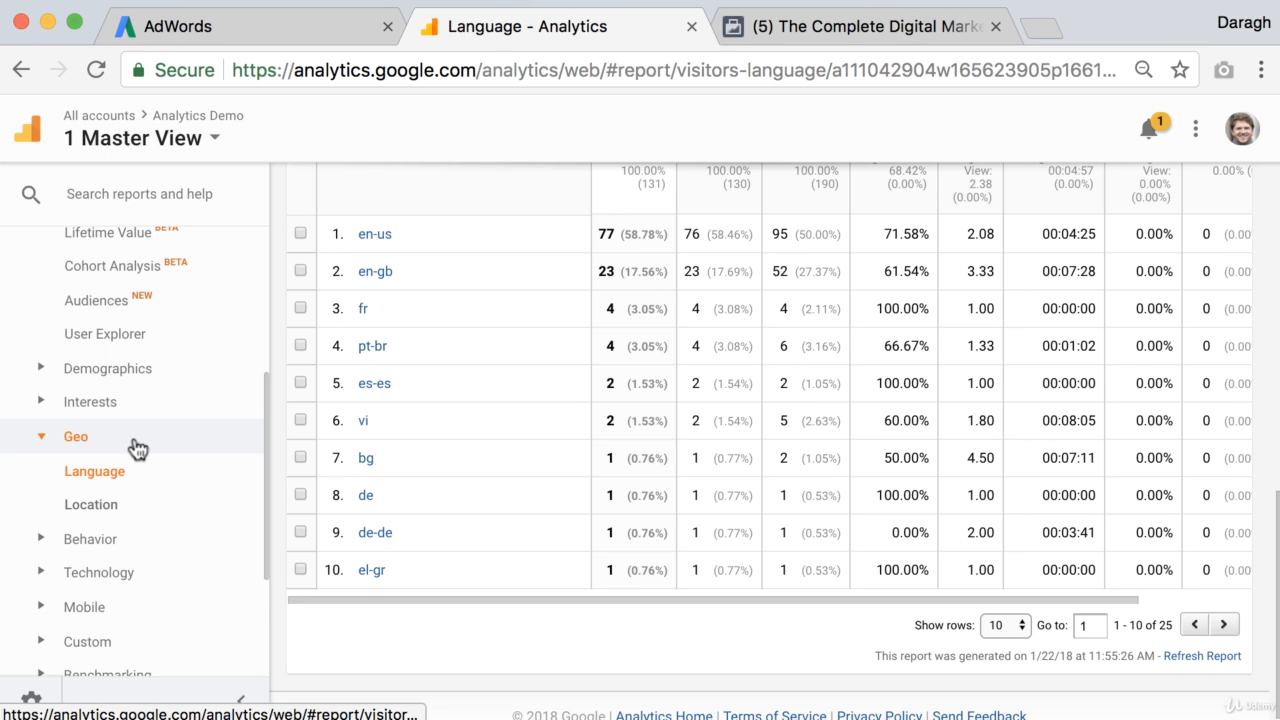
left_click(133, 502)
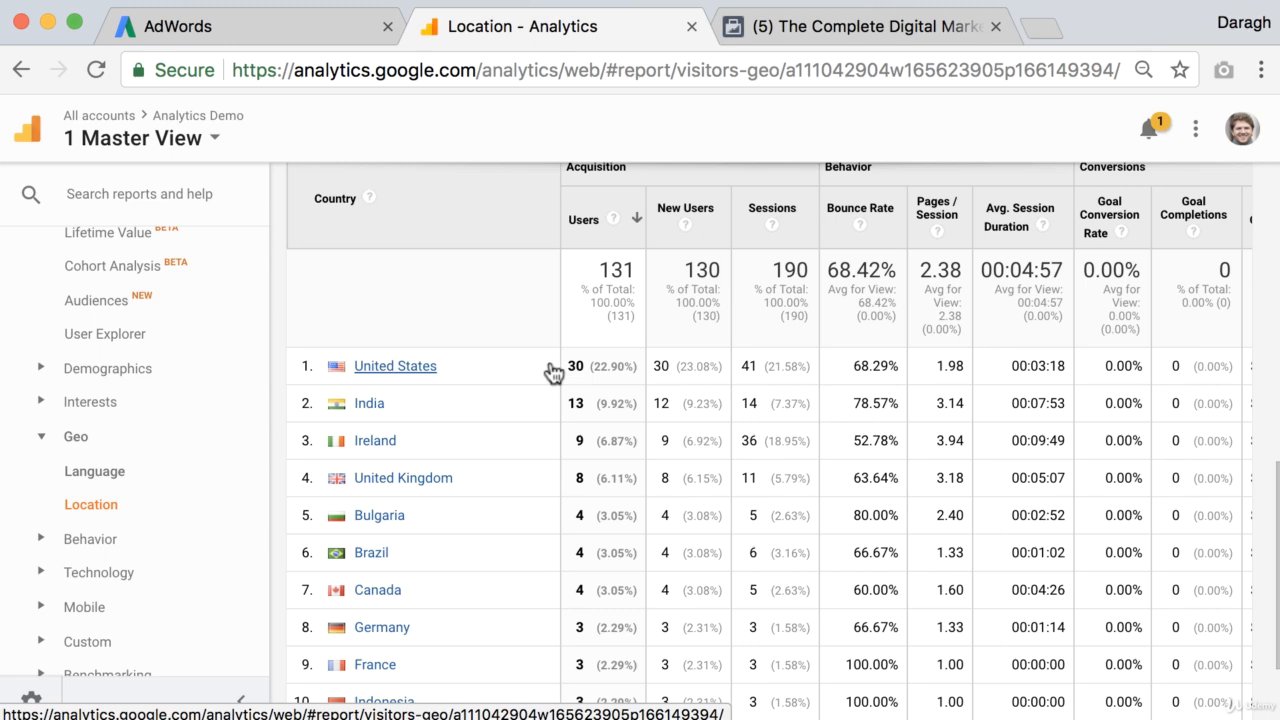
scroll(550, 372, "up", 3)
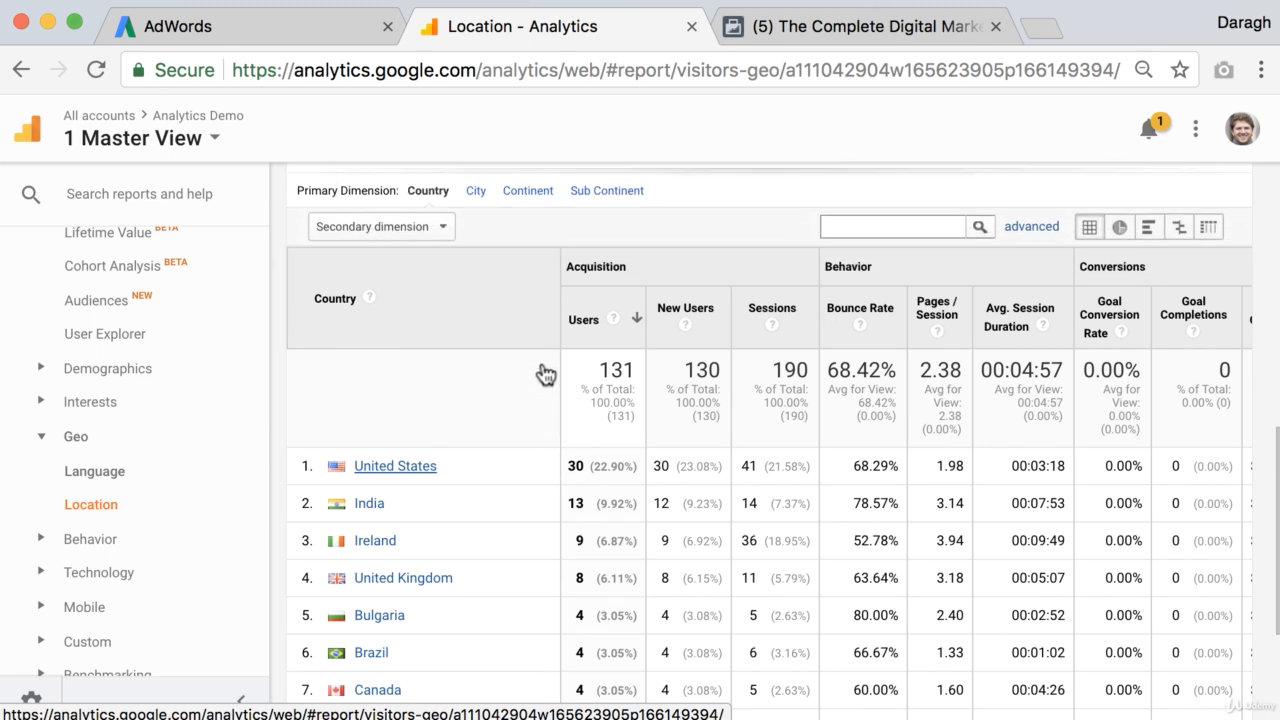
left_click(476, 219)
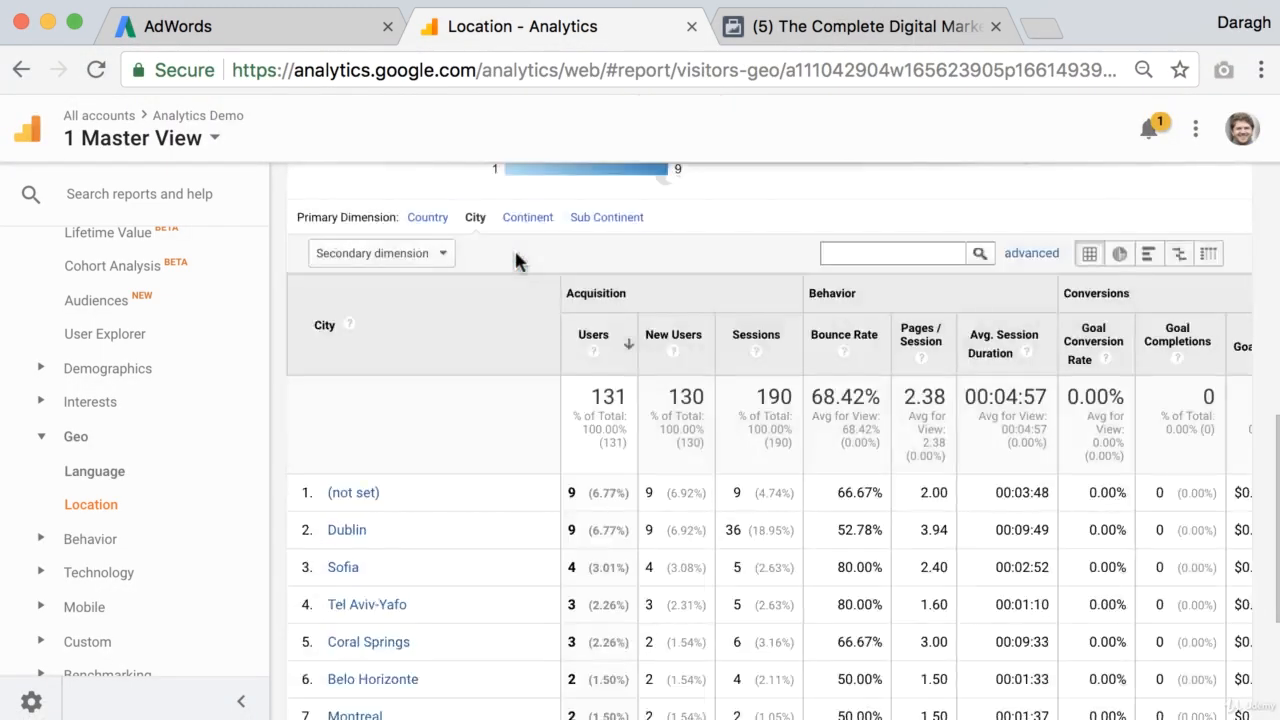
Step: Add Dublin, County Dublin, Ireland as a targeted campaign location
left_click(302, 28)
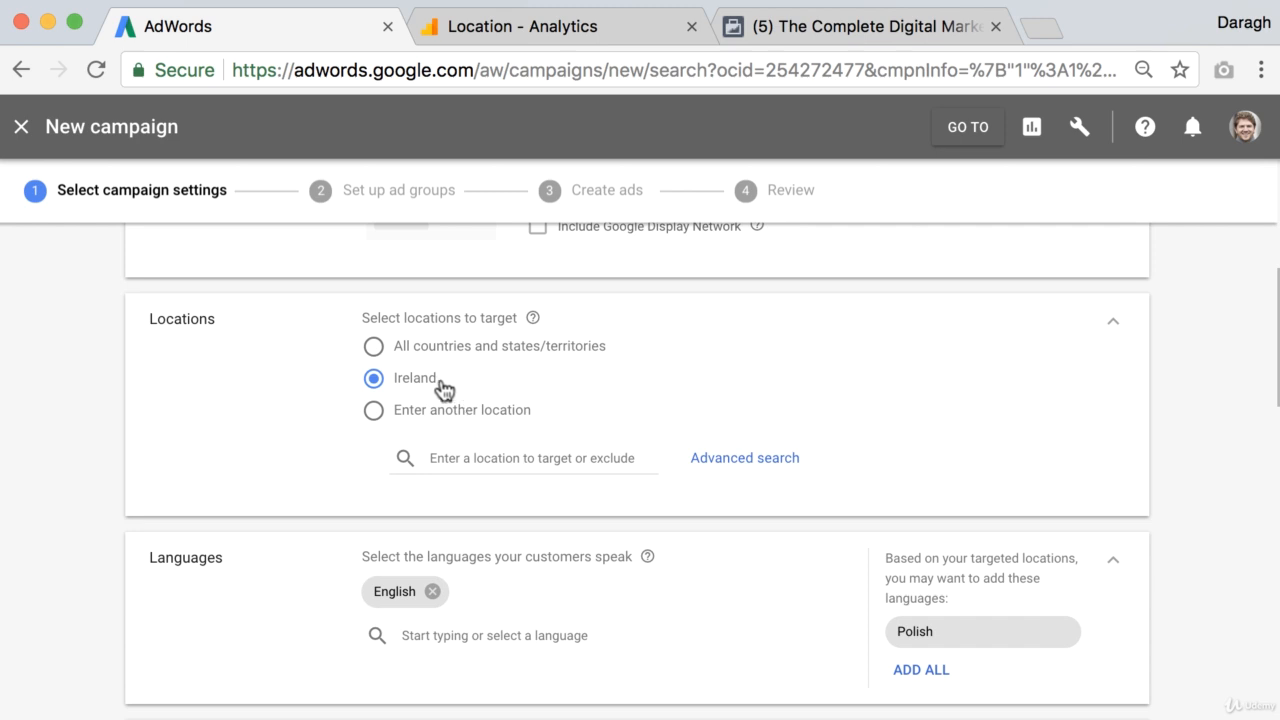
left_click(526, 32)
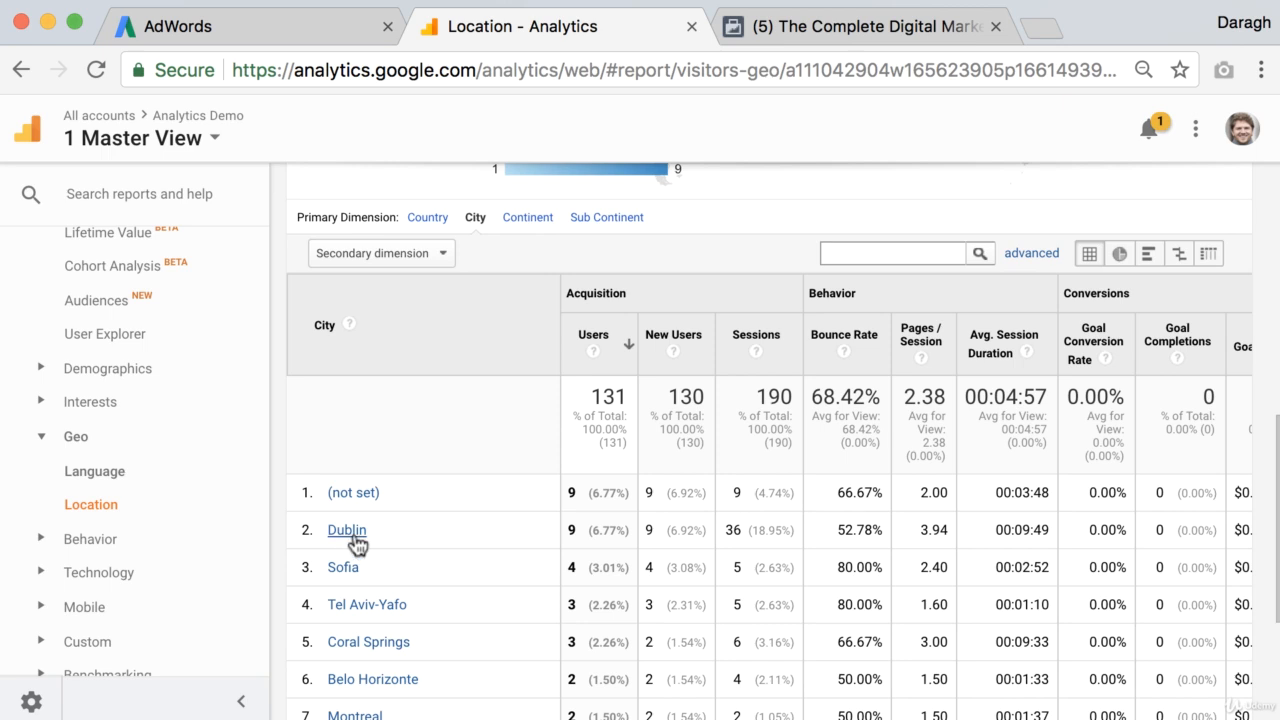
left_click(338, 20)
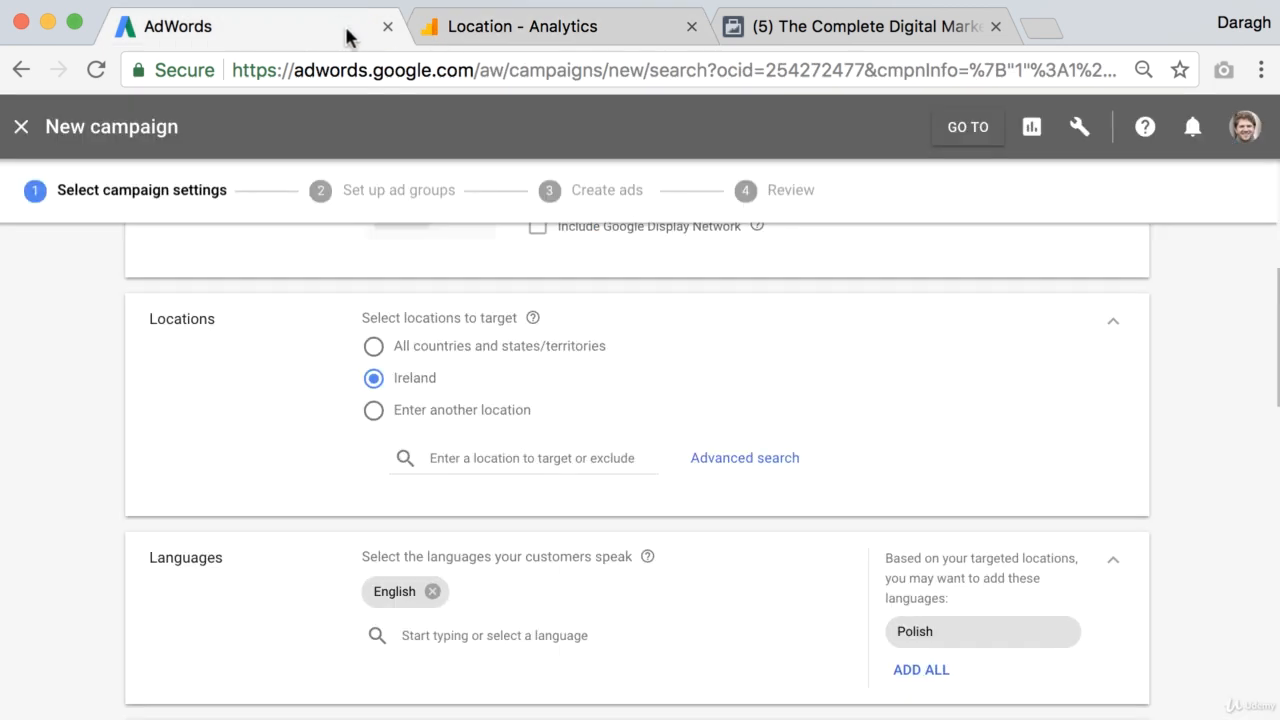
left_click(451, 458)
type("dublin")
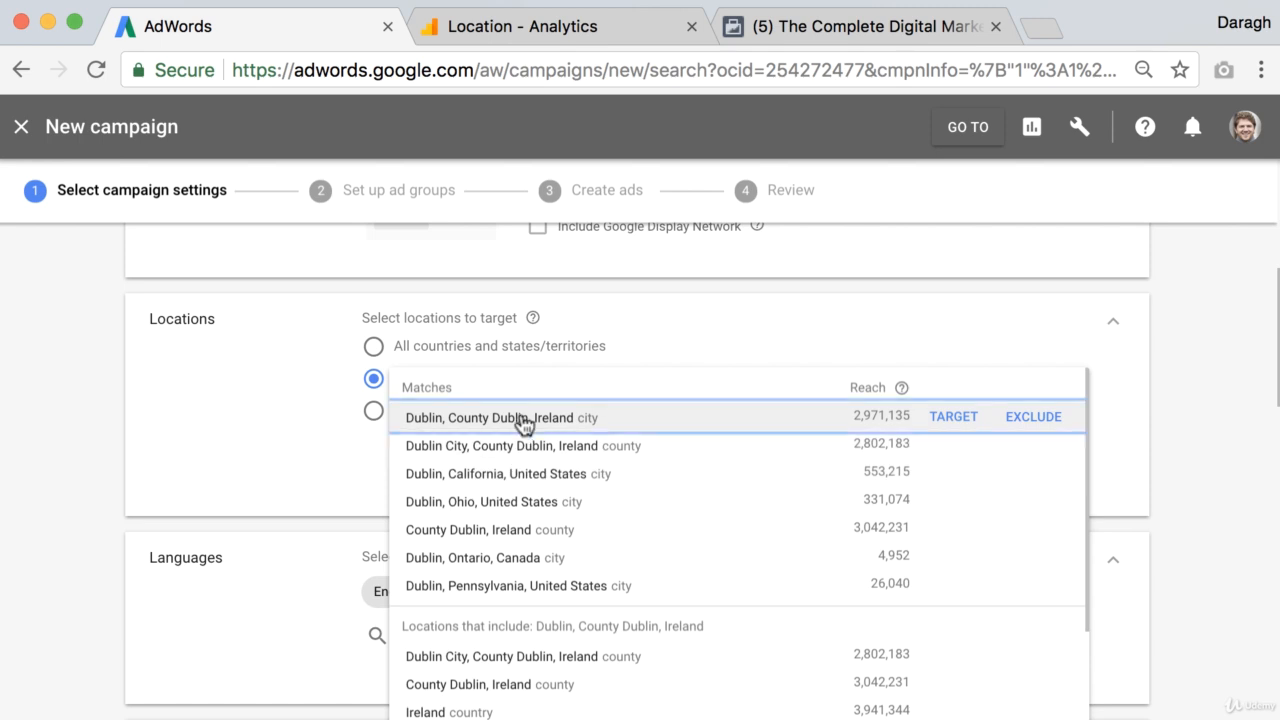
left_click(530, 418)
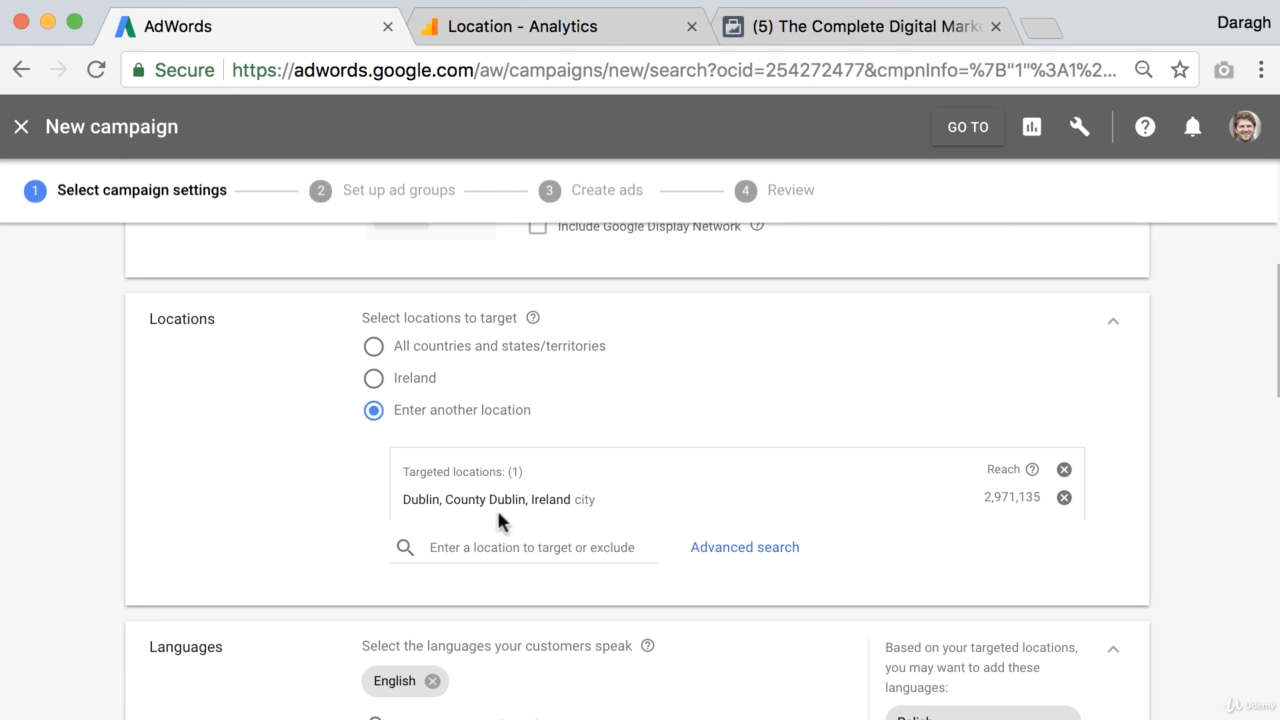
scroll(497, 512, "up", 5)
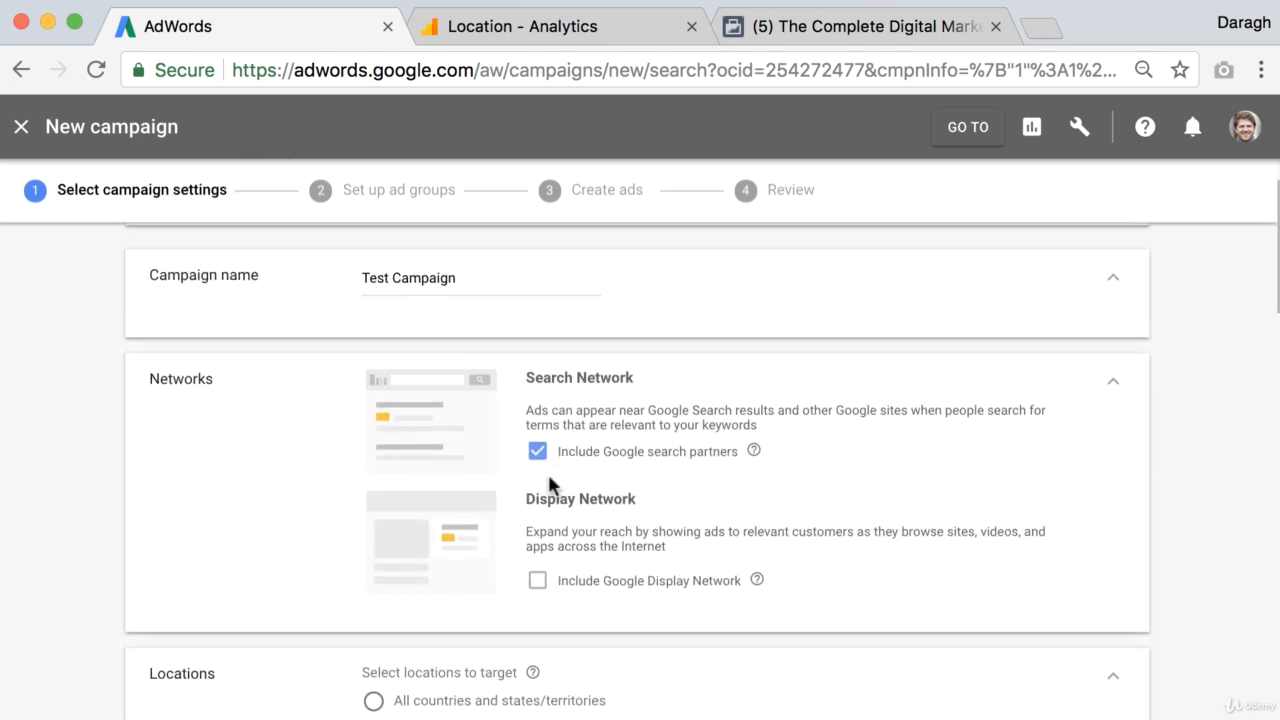
scroll(548, 480, "down", 3)
scroll(548, 485, "down", 3)
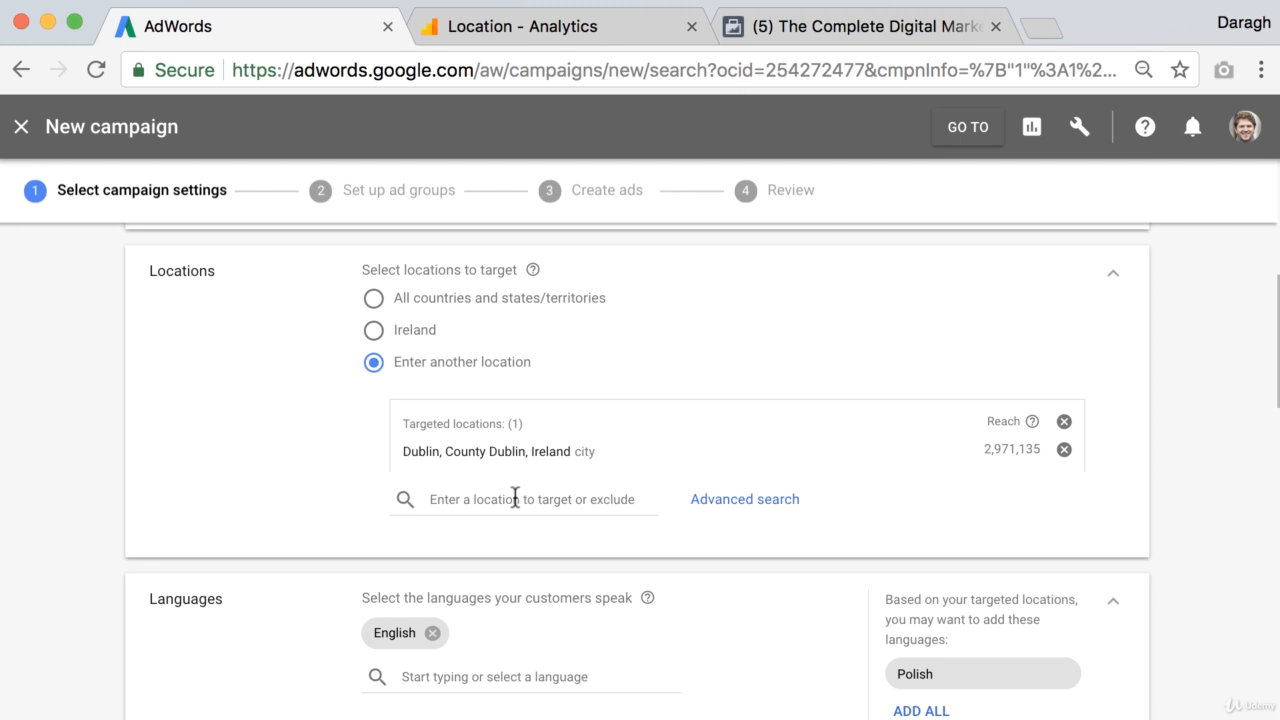
left_click(515, 497)
type("Ind")
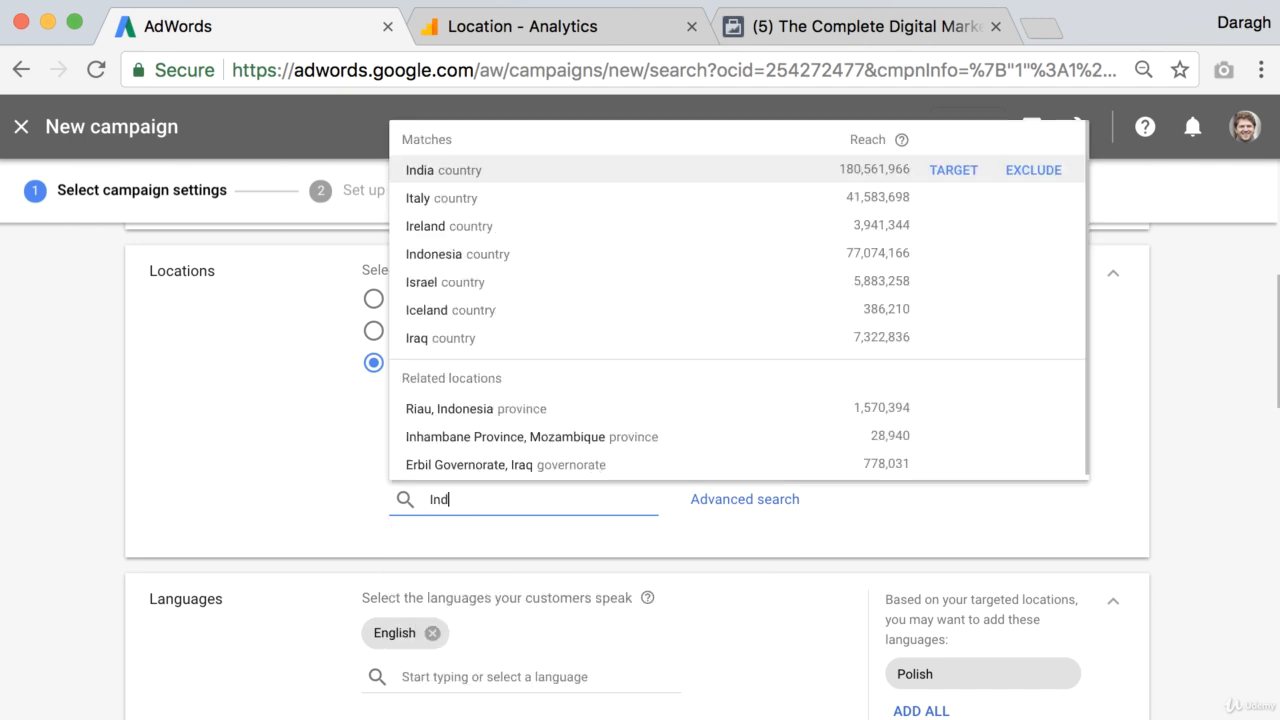
type("ia")
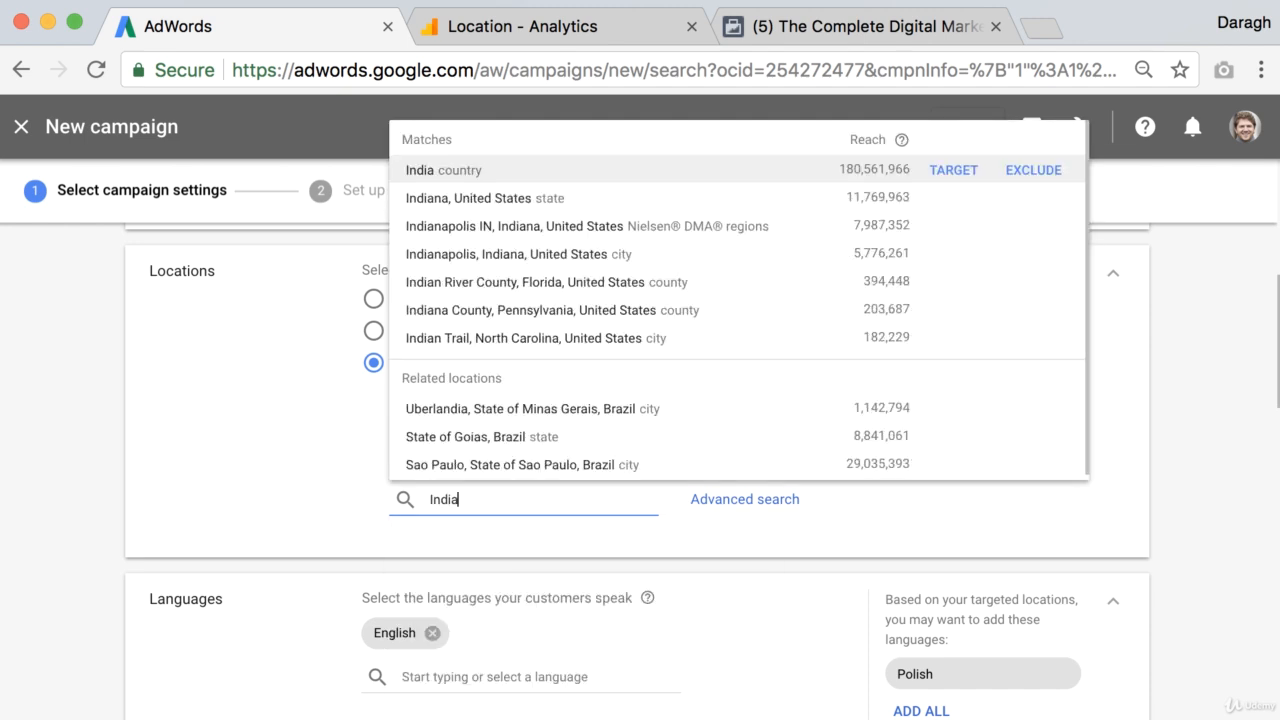
left_click(445, 174)
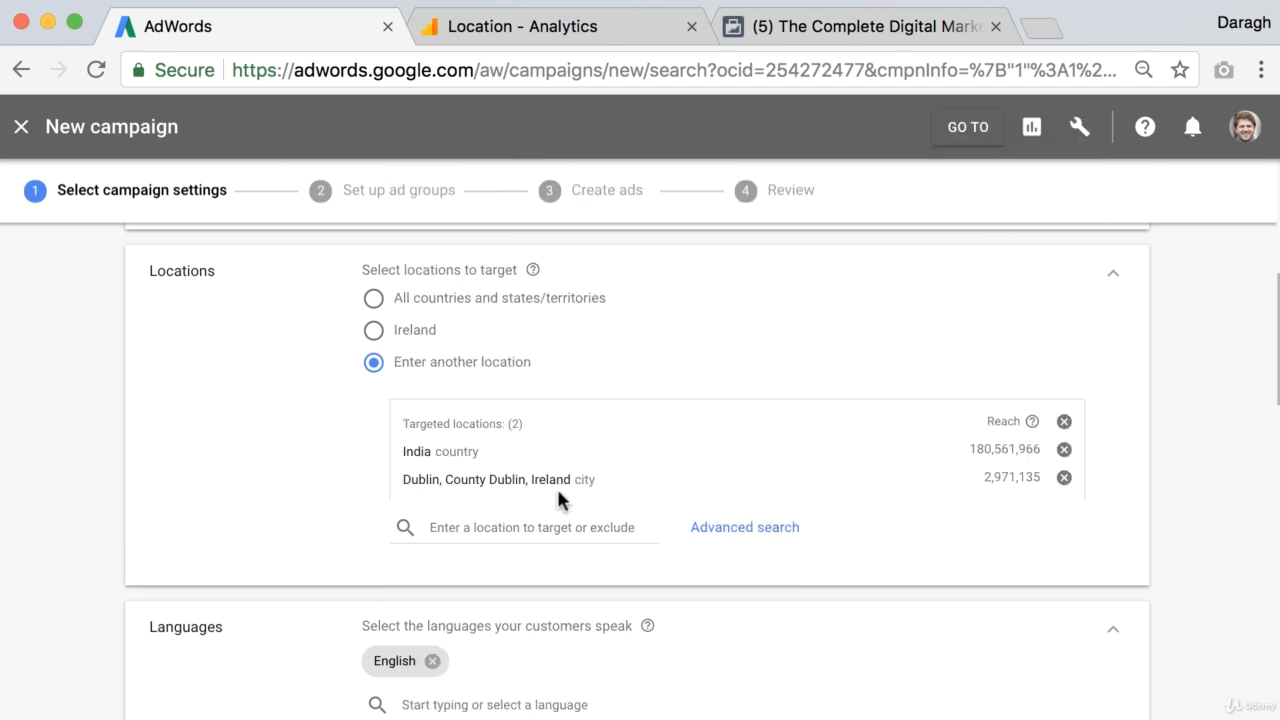
left_click(1064, 449)
Step: Exclude India as a campaign location
left_click(513, 500)
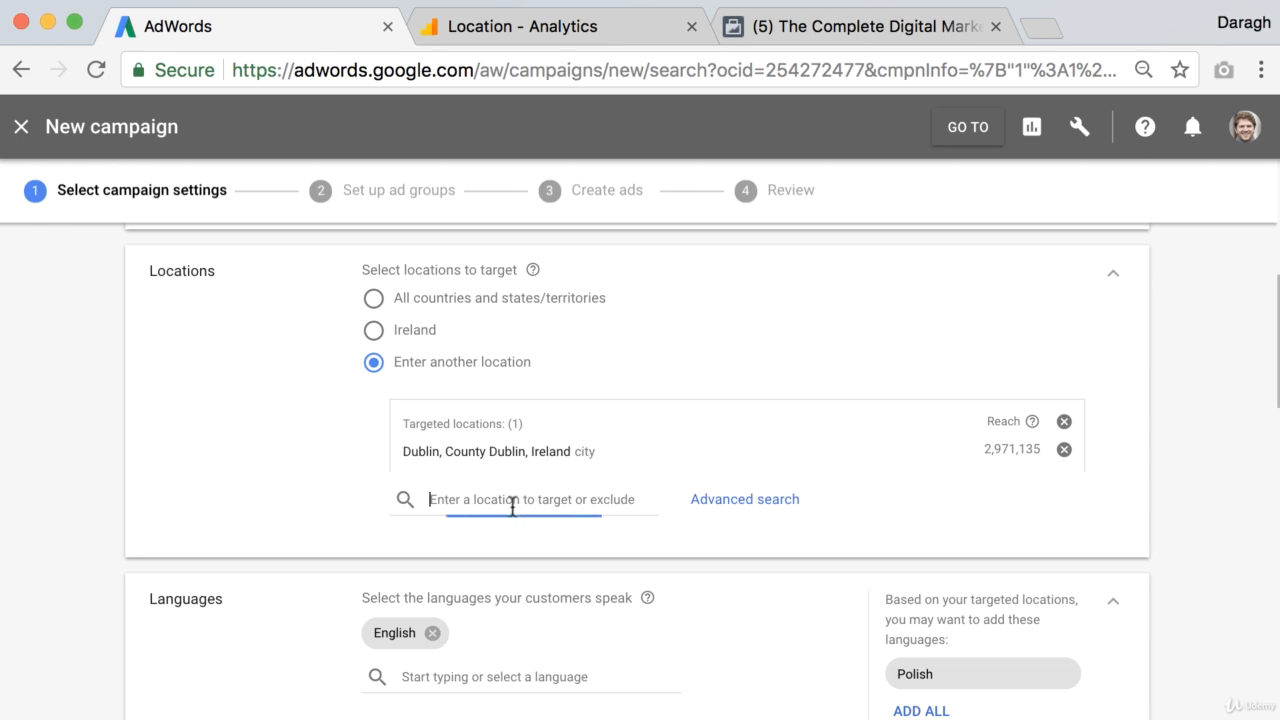
type("India")
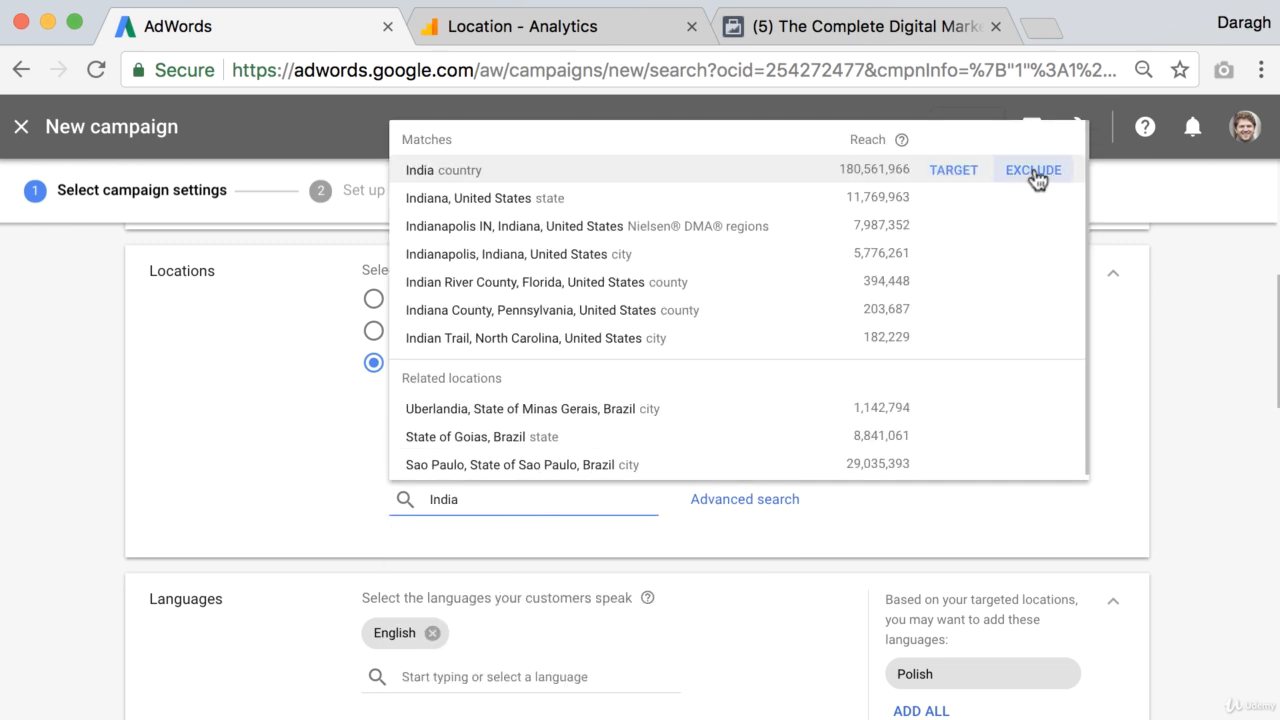
left_click(1034, 172)
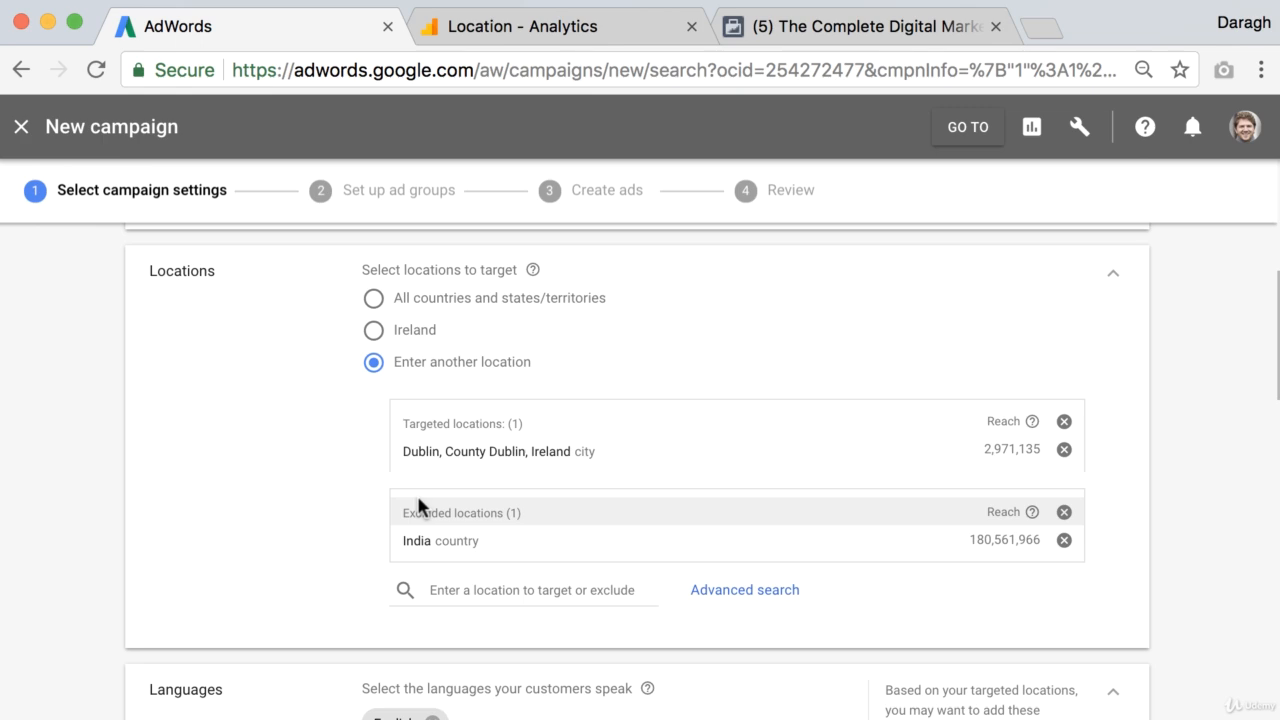
Step: Compare the Analytics location and language reports with the Facebook Insights audience breakdown by country, city and language
left_click(604, 27)
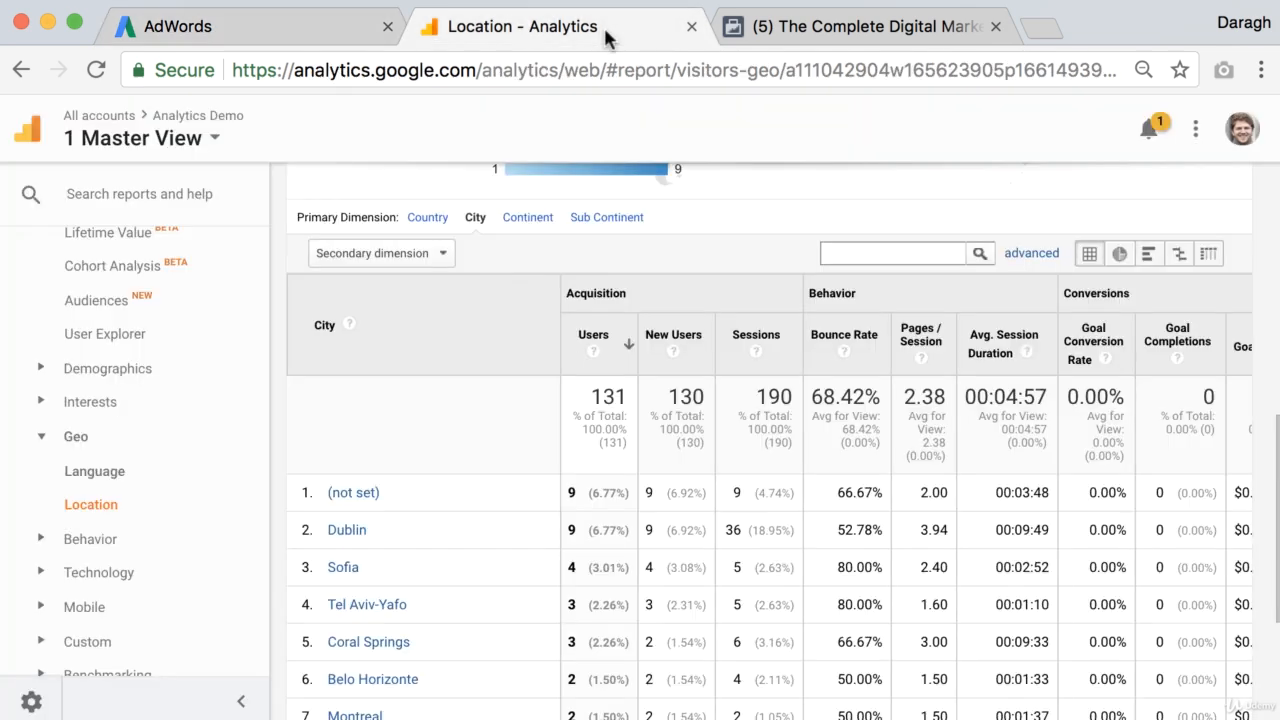
left_click(826, 30)
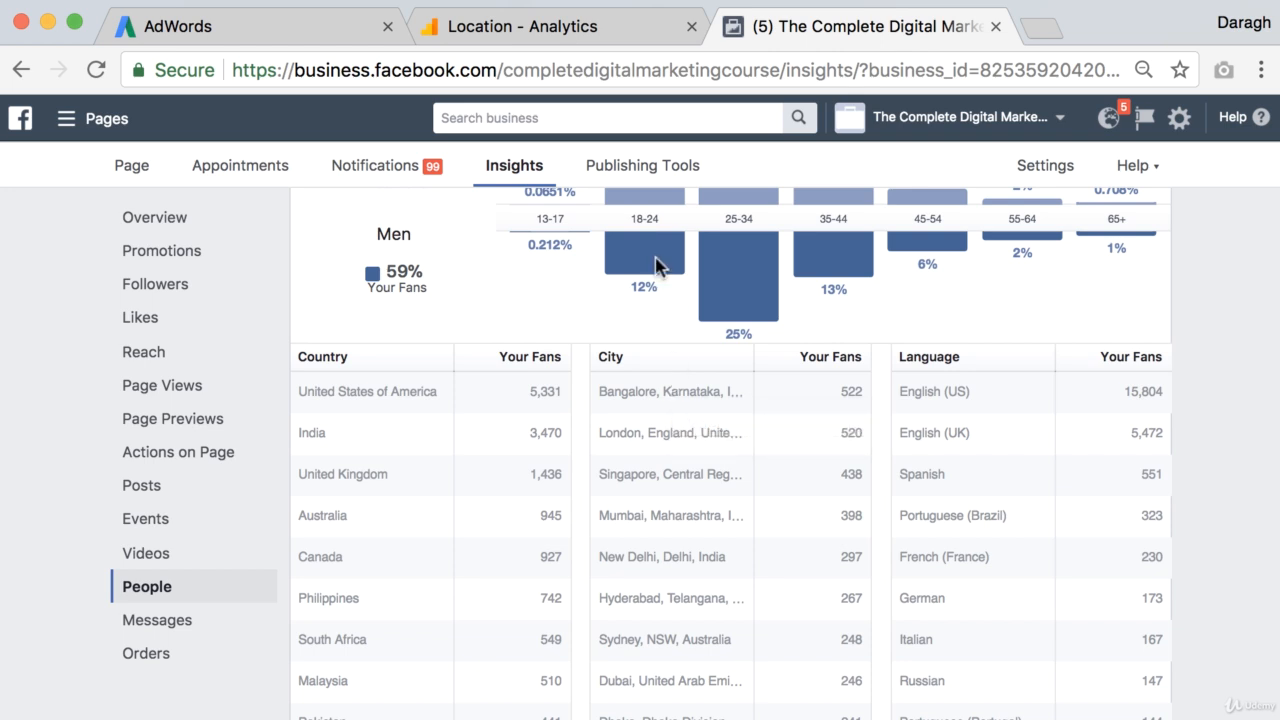
left_click(318, 28)
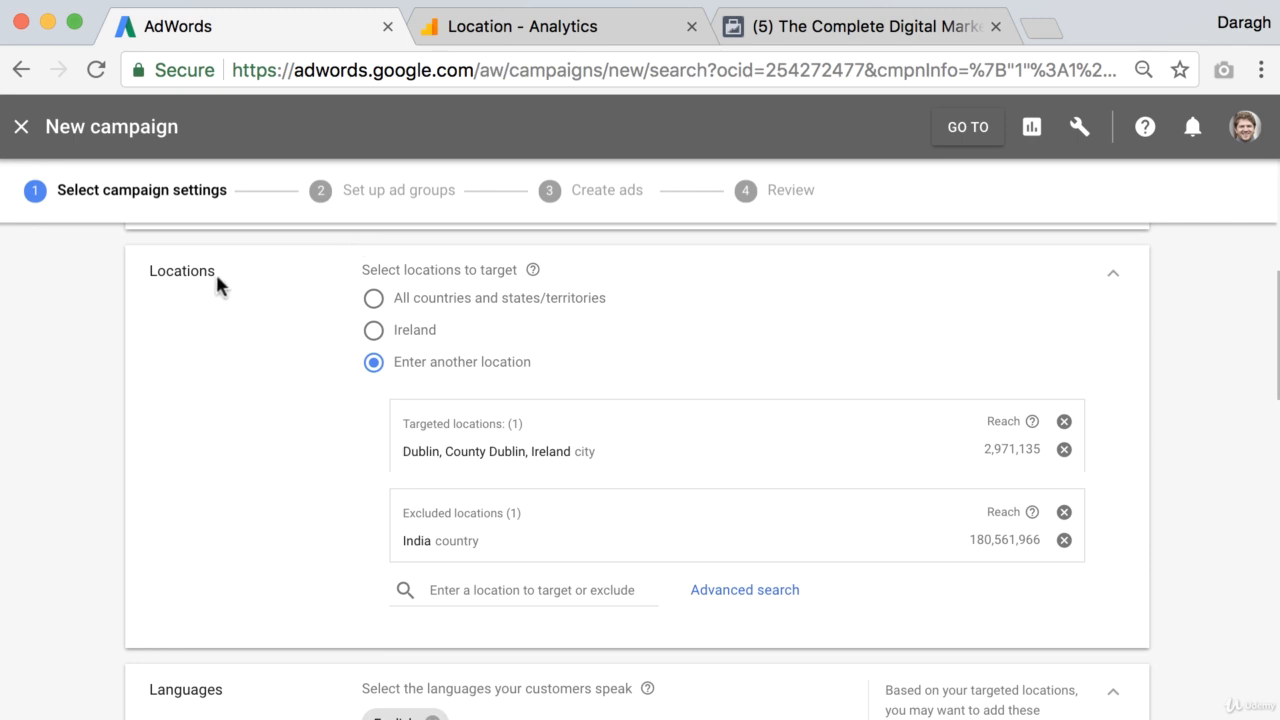
scroll(288, 340, "down", 3)
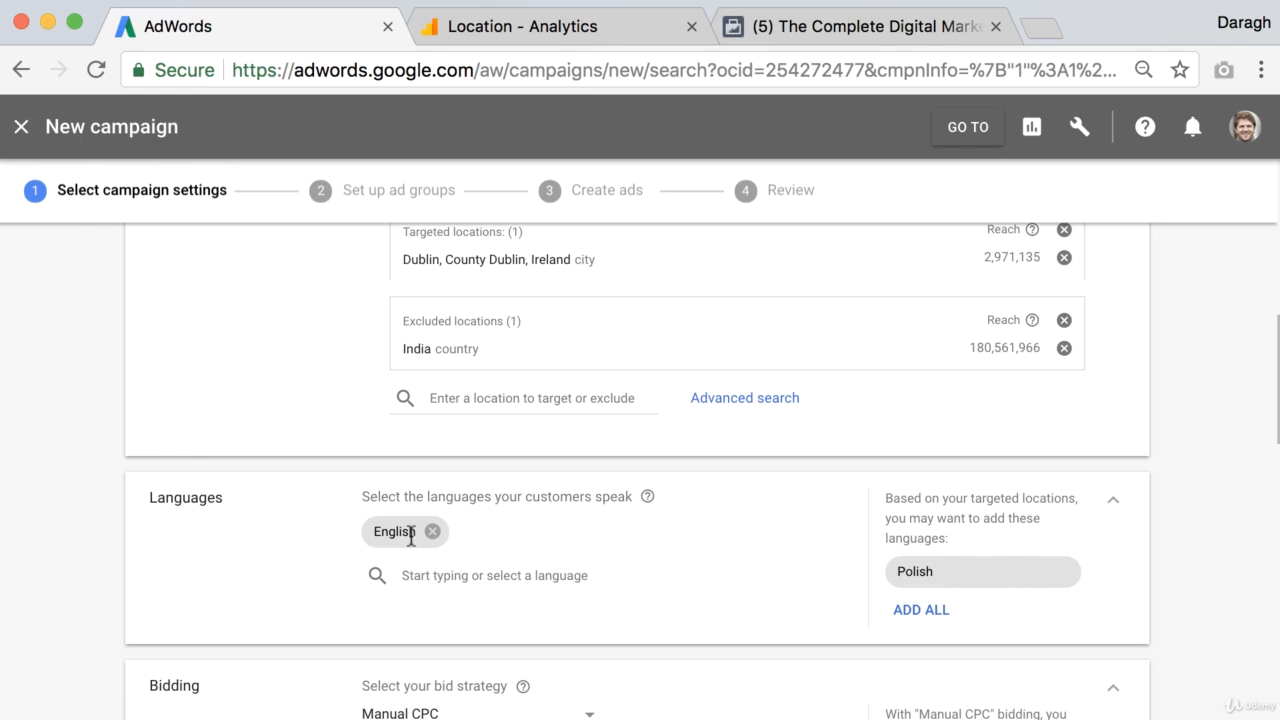
left_click(597, 28)
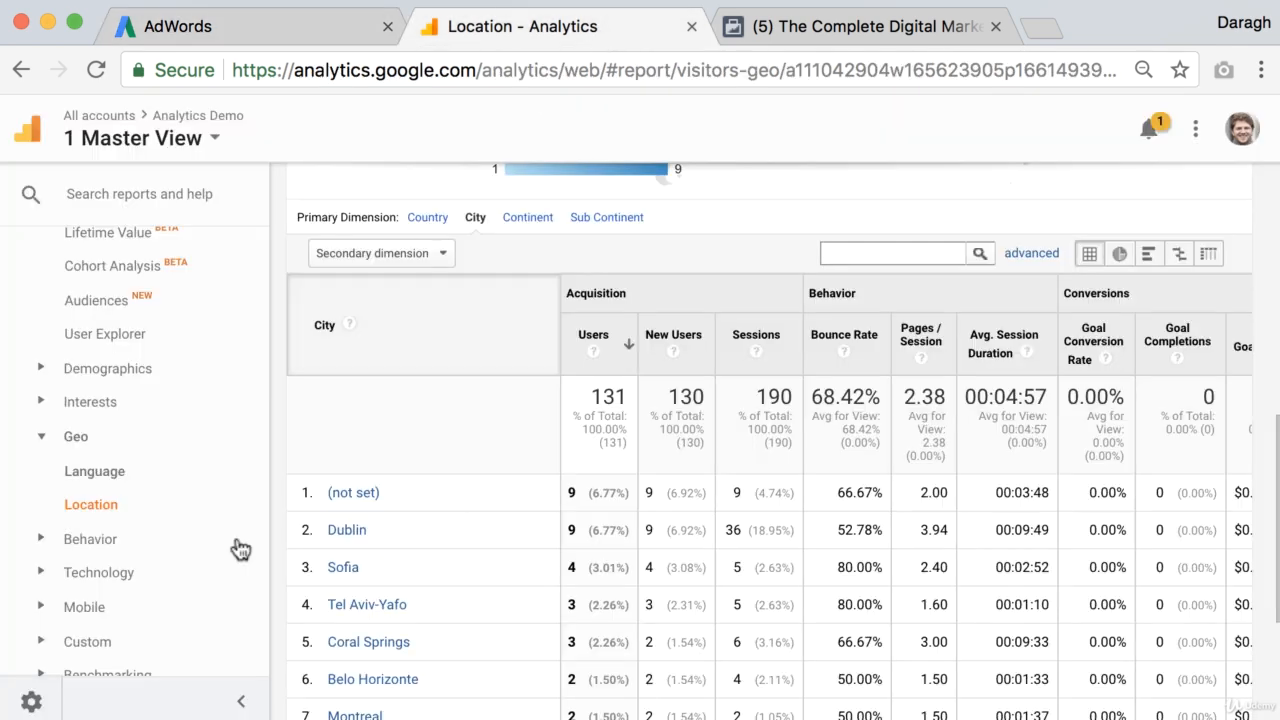
left_click(110, 484)
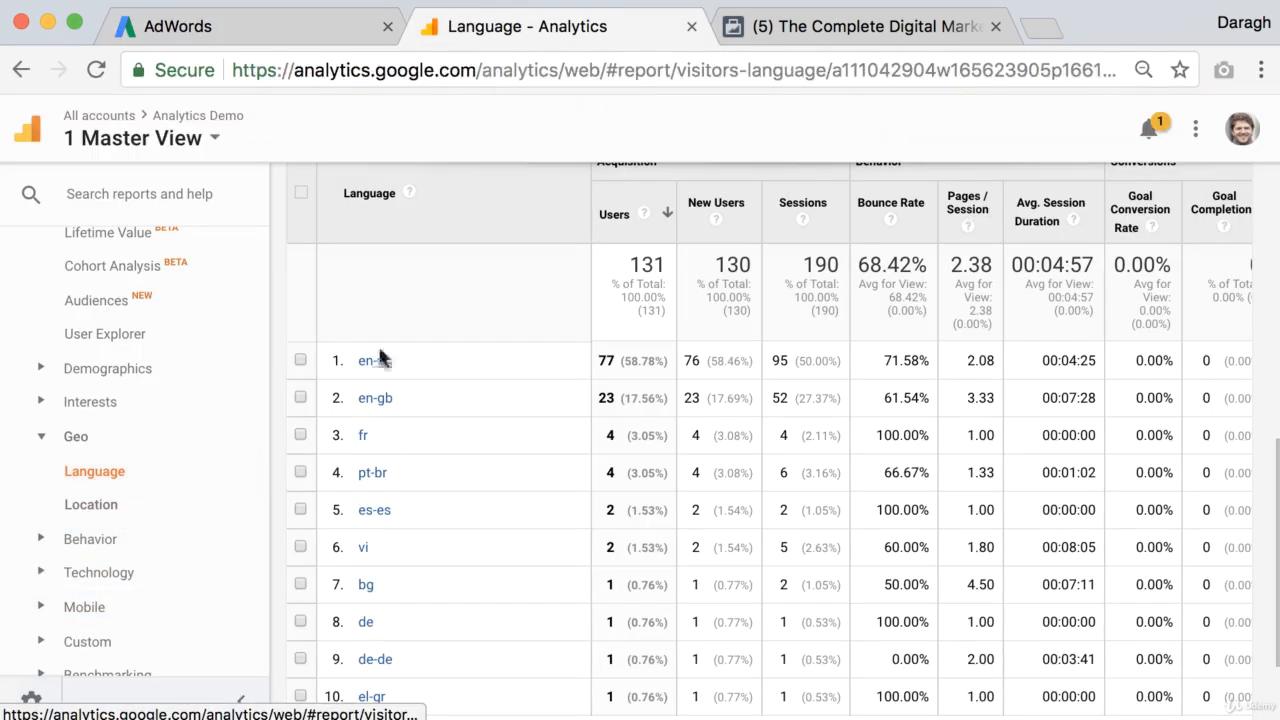
left_click(767, 30)
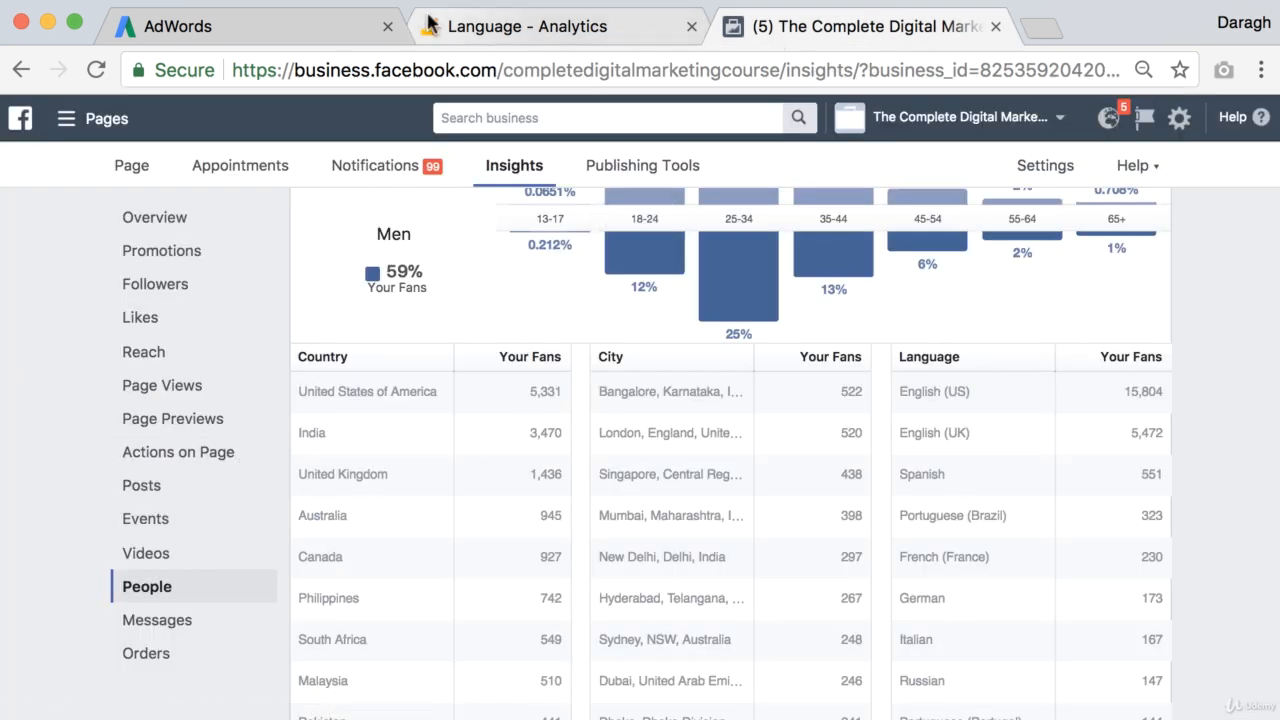
left_click(330, 26)
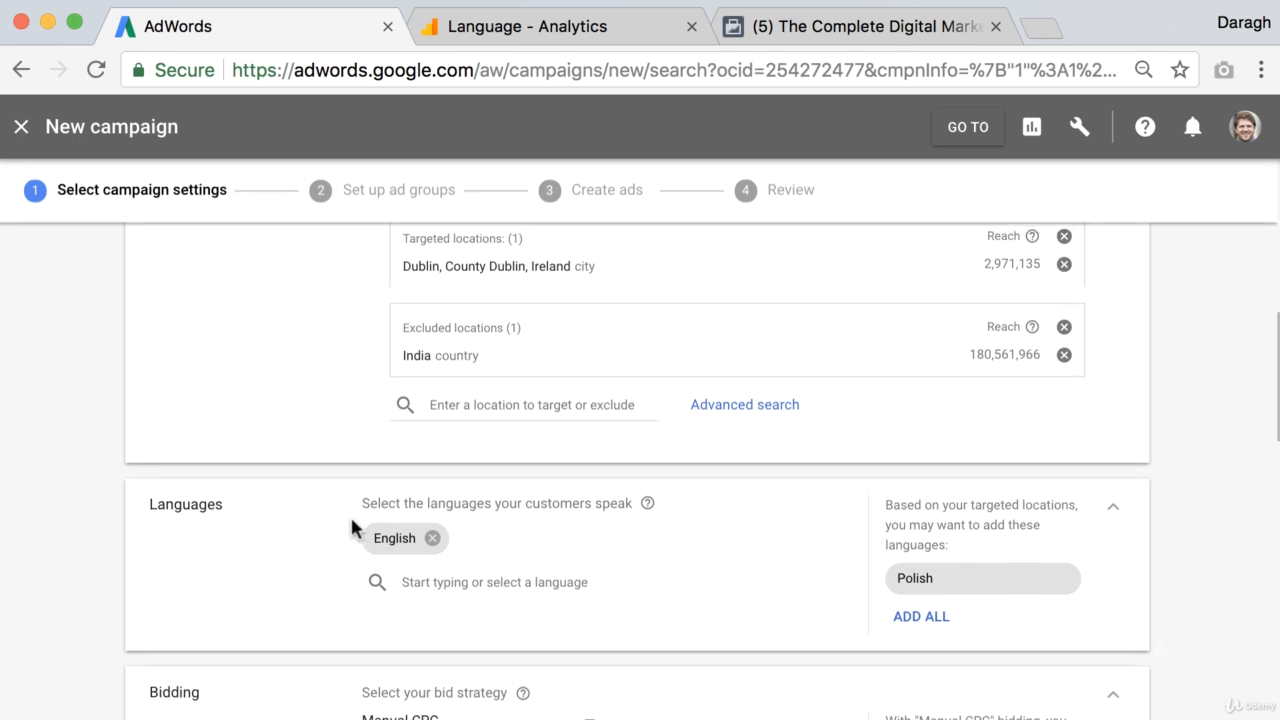
Step: Review the campaign's name, networks, locations and language settings
scroll(352, 520, "up", 5)
scroll(351, 517, "up", 2)
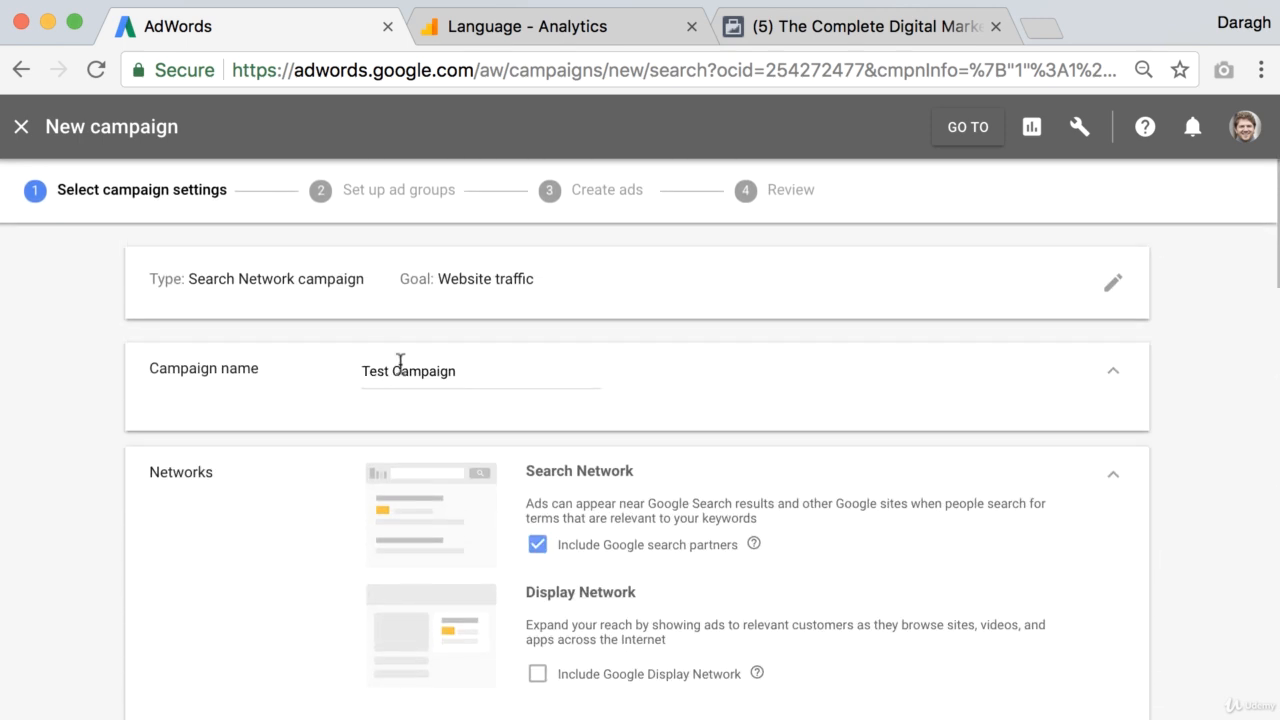
scroll(426, 408, "down", 1)
scroll(427, 414, "down", 8)
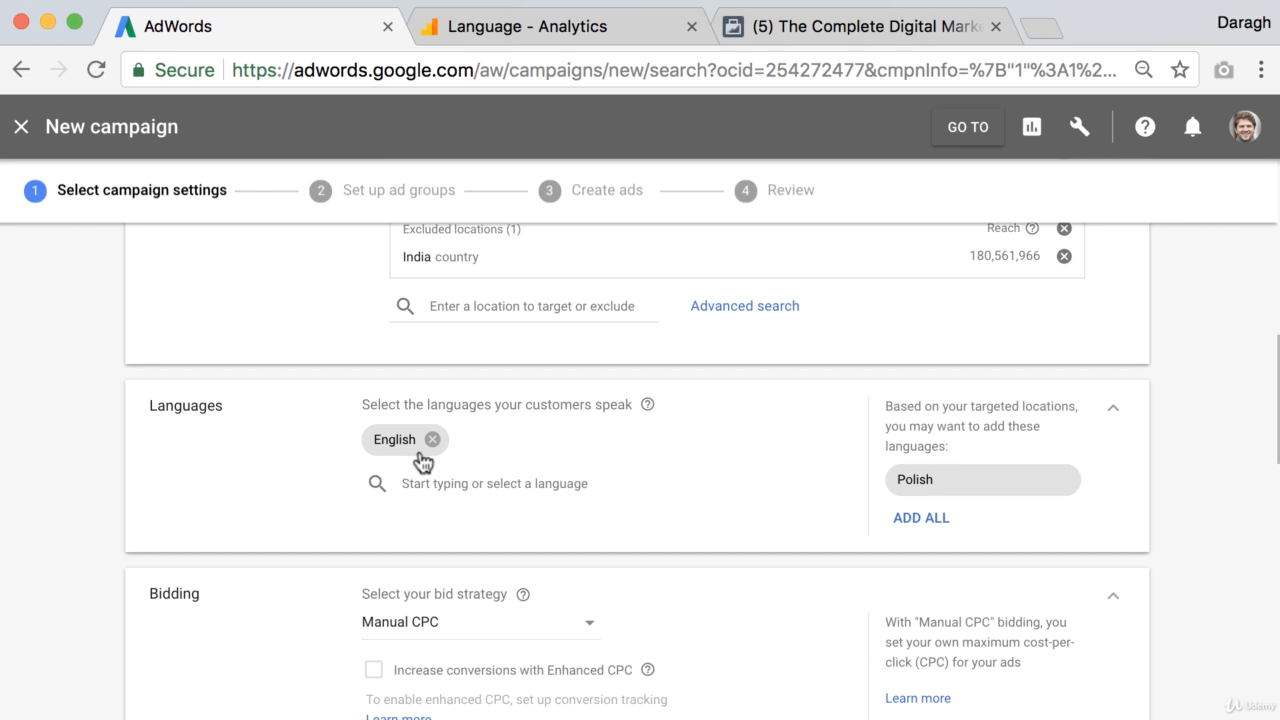
scroll(420, 460, "up", 3)
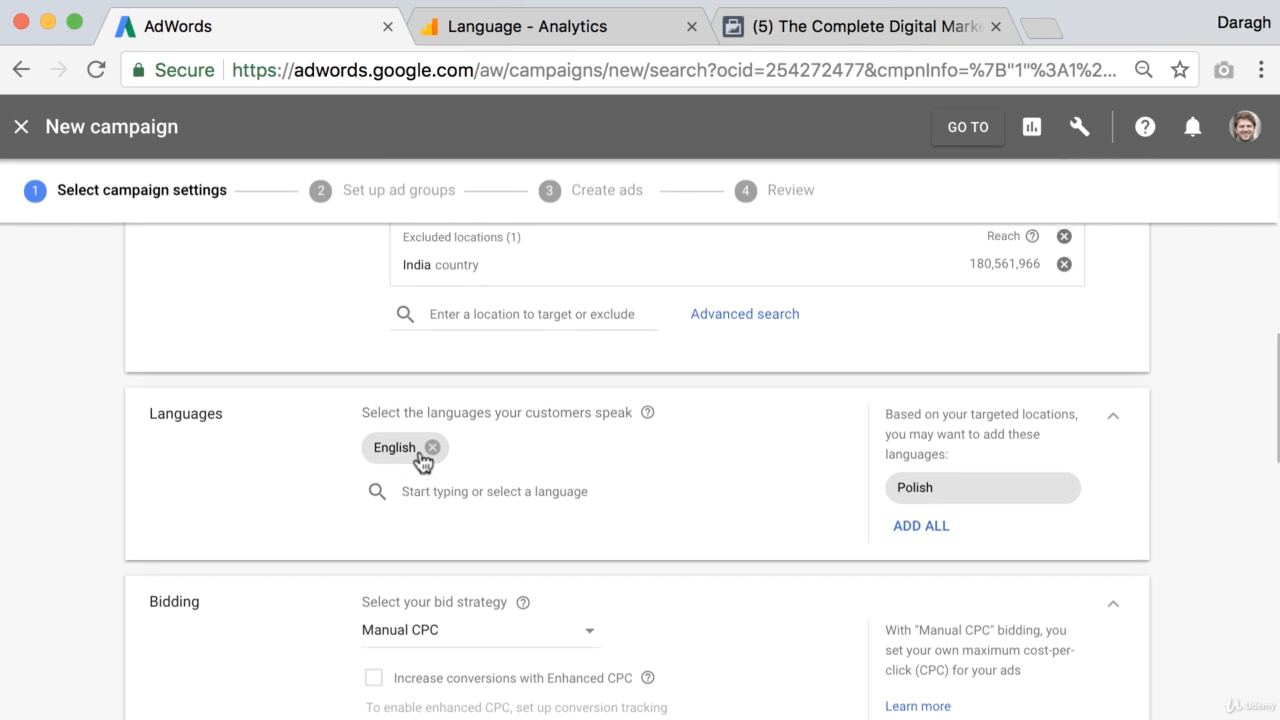
scroll(420, 460, "up", 4)
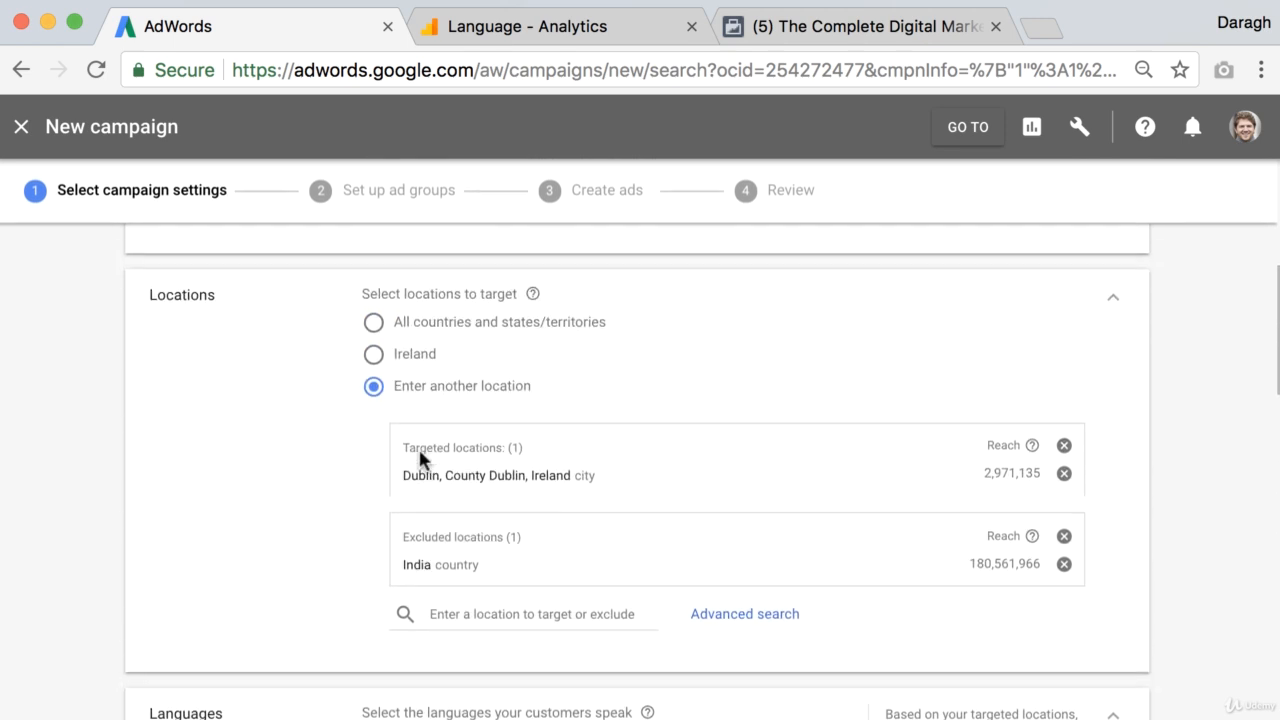
scroll(420, 460, "down", 1)
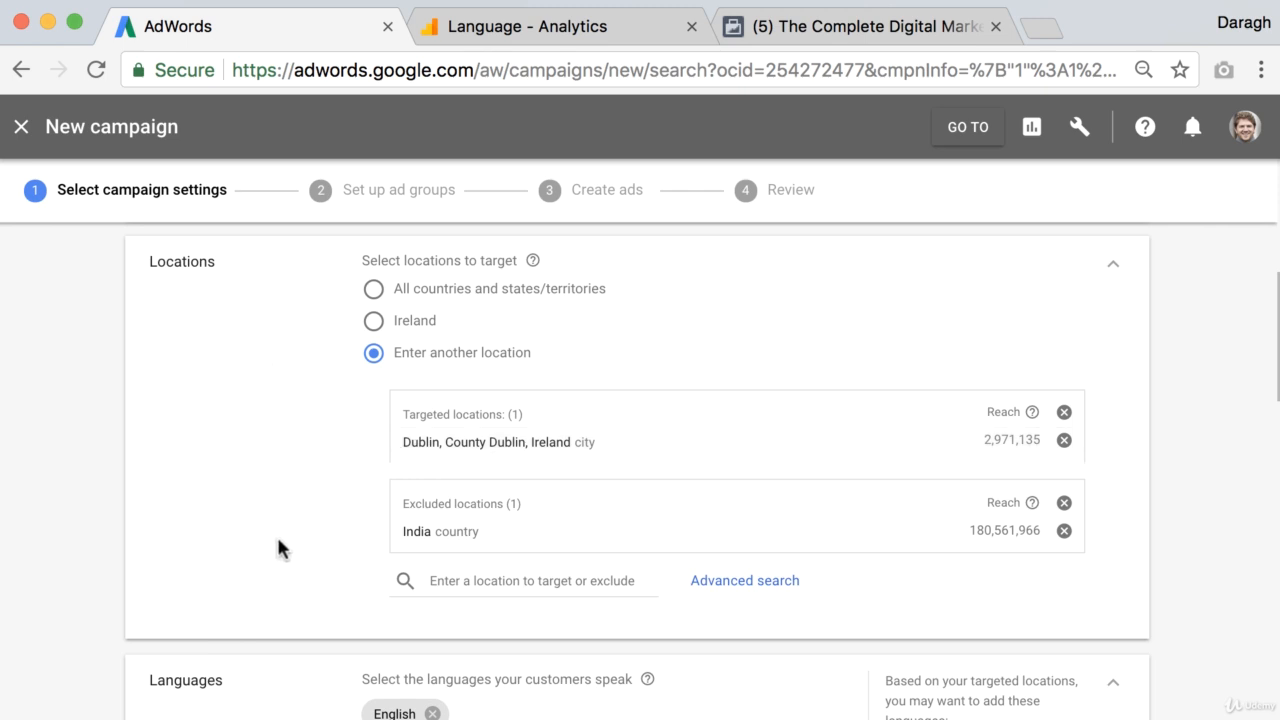
scroll(311, 541, "down", 3)
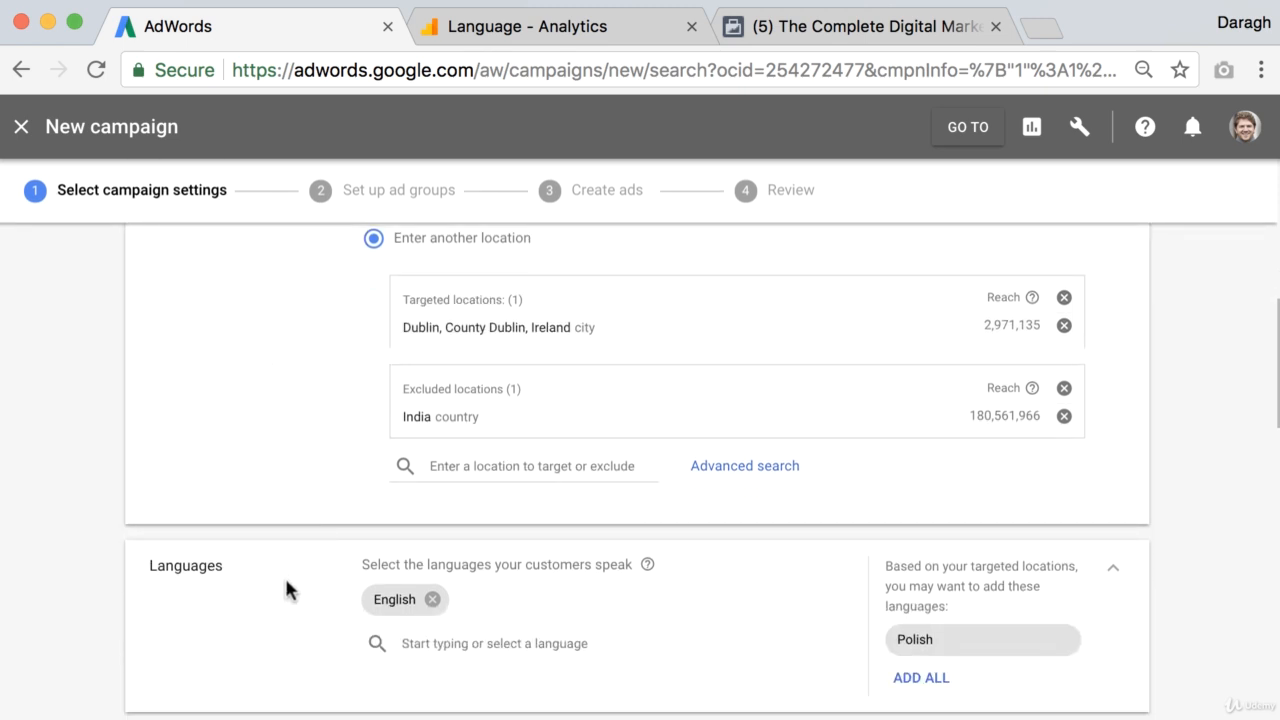